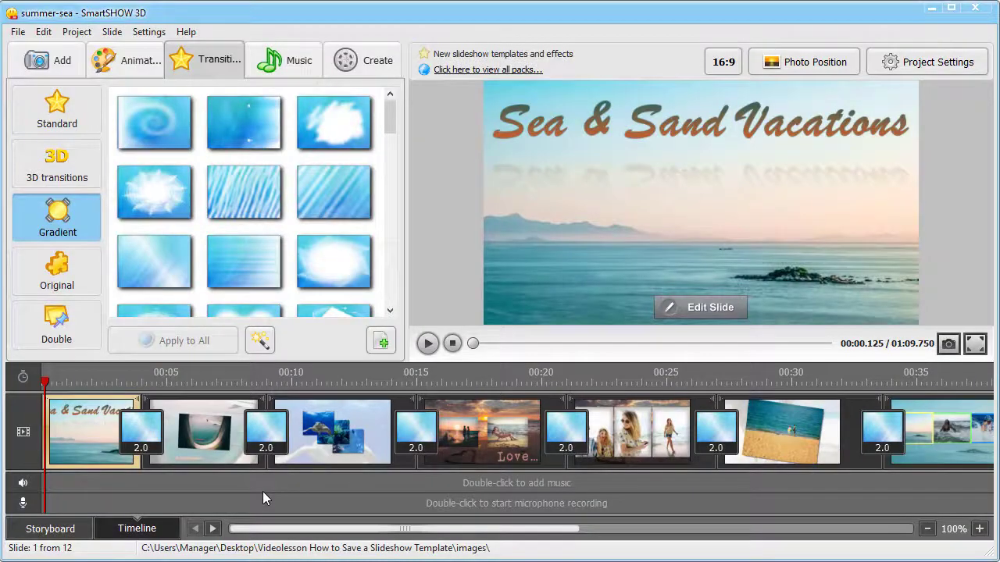
Step: Scrub the timeline preview forward to slide 4, the sunset beach 'Love' collage
{"action": "mouse_move", "coordinate": [282, 529]}
{"action": "left_mouse_down"}
{"action": "mouse_move", "coordinate": [561, 549]}
{"action": "mouse_move", "coordinate": [278, 549]}
{"action": "mouse_move", "coordinate": [170, 500]}
{"action": "left_mouse_up"}
{"action": "left_click_drag", "start_coordinate": [47, 385], "coordinate": [515, 414]}
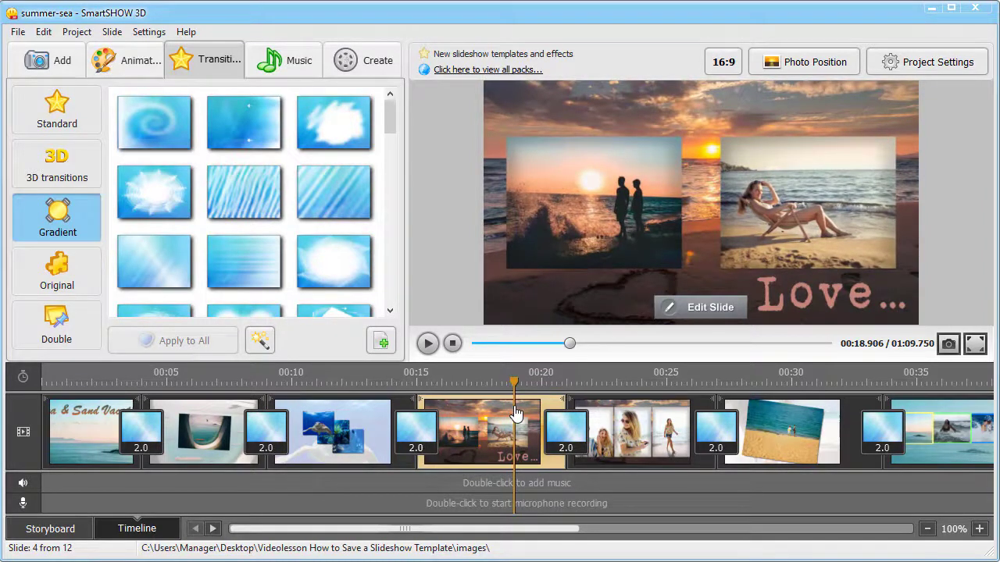
Step: Open slide 4 in the slide editor and select its full-frame 5.jpeg layer
{"action": "left_click", "coordinate": [688, 310]}
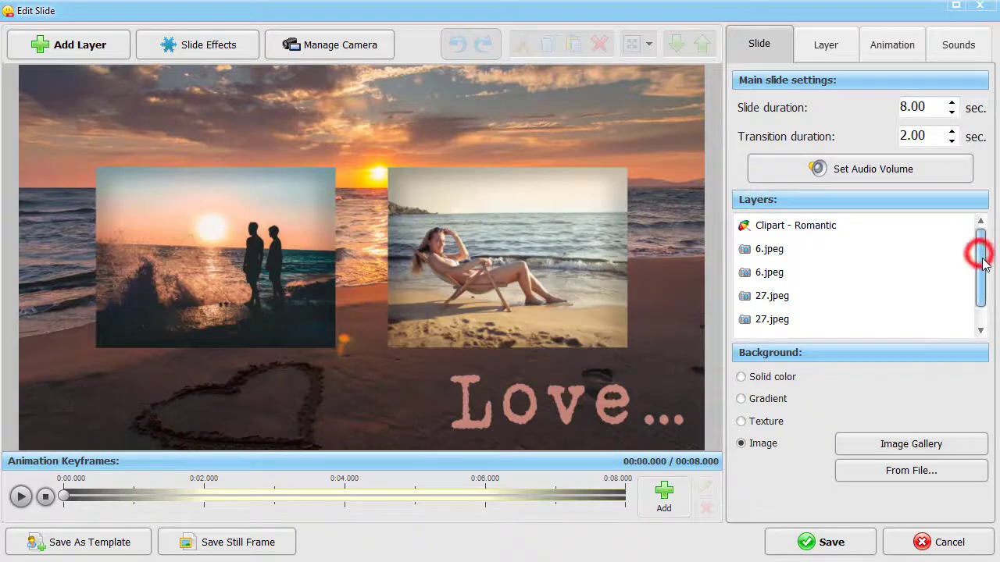
{"action": "left_click_drag", "start_coordinate": [982, 263], "coordinate": [982, 279]}
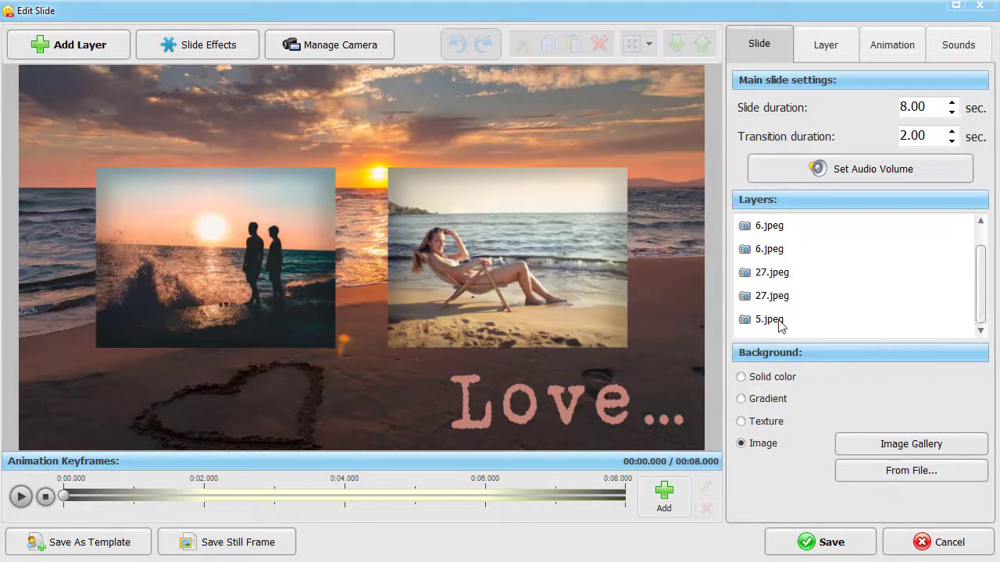
{"action": "left_click", "coordinate": [771, 324]}
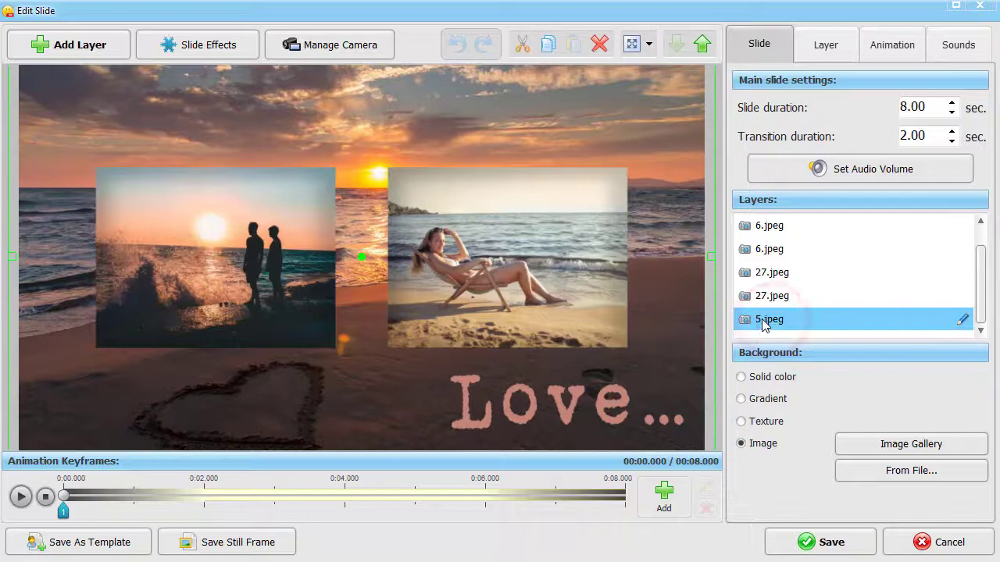
Step: Mark the 5.jpeg photo to stay in slideshow templates and save the slide
{"action": "right_click", "coordinate": [364, 159]}
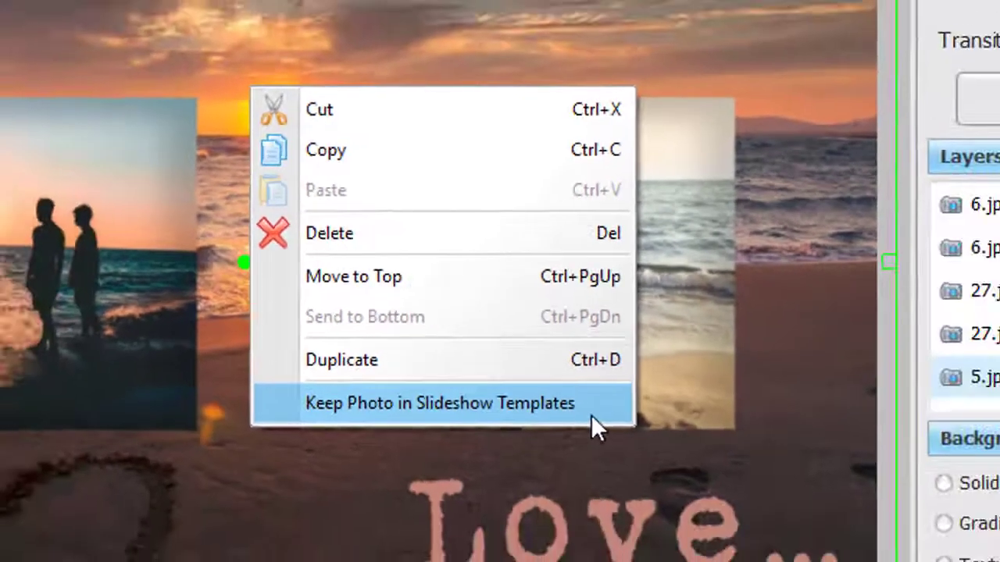
{"action": "left_click", "coordinate": [560, 358]}
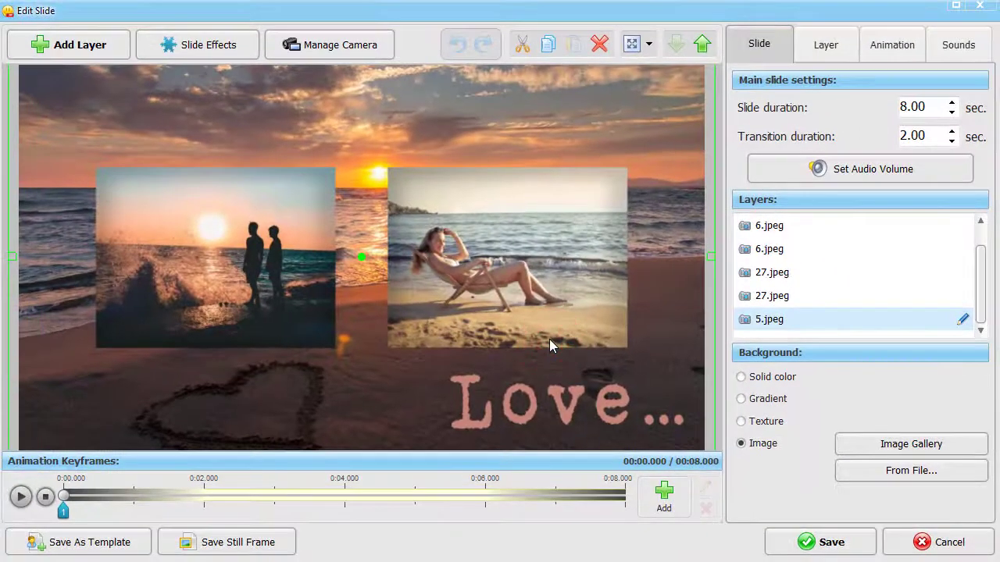
{"action": "left_click", "coordinate": [831, 542]}
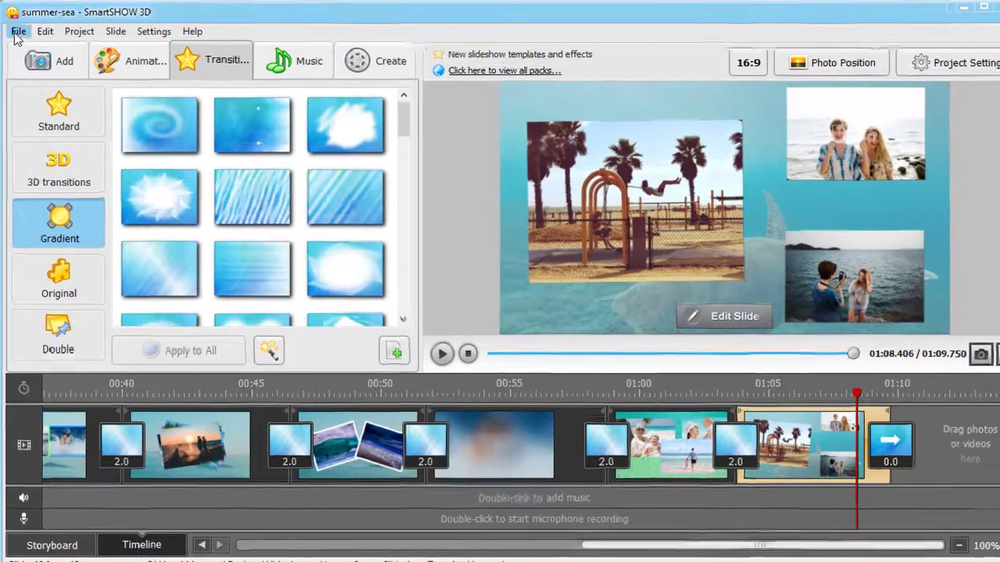
Step: Launch Save Project As Slideshow Template from the File menu
{"action": "left_click", "coordinate": [17, 31]}
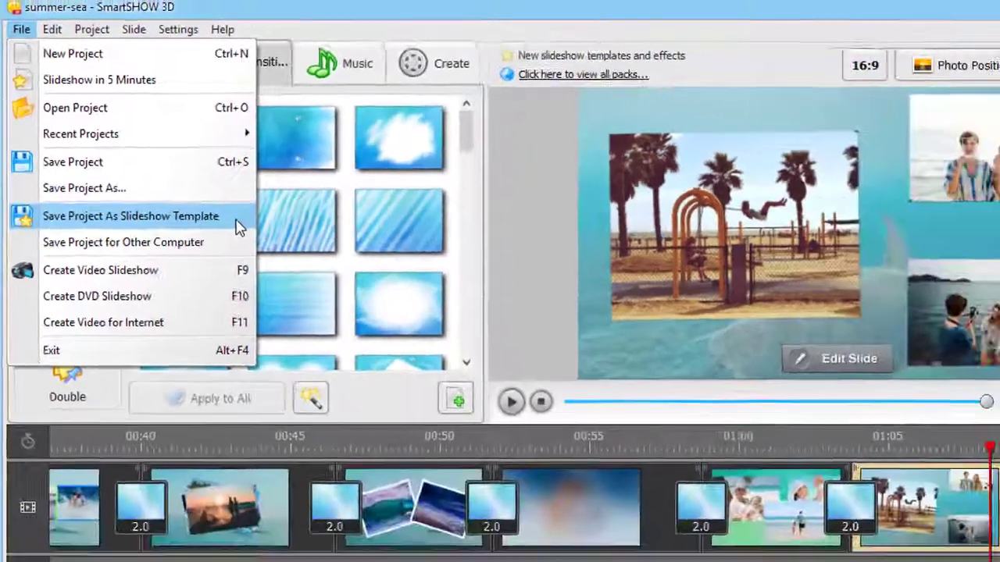
{"action": "left_click", "coordinate": [196, 192]}
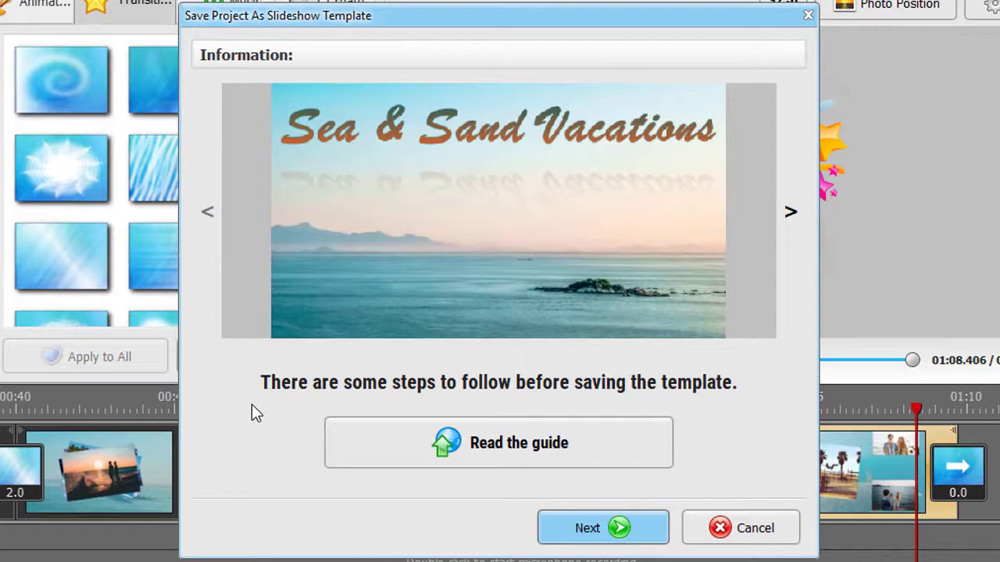
Step: Move to the preview page, browse previews, and keep Sea & Sand Vacations as preview
{"action": "left_click", "coordinate": [561, 528]}
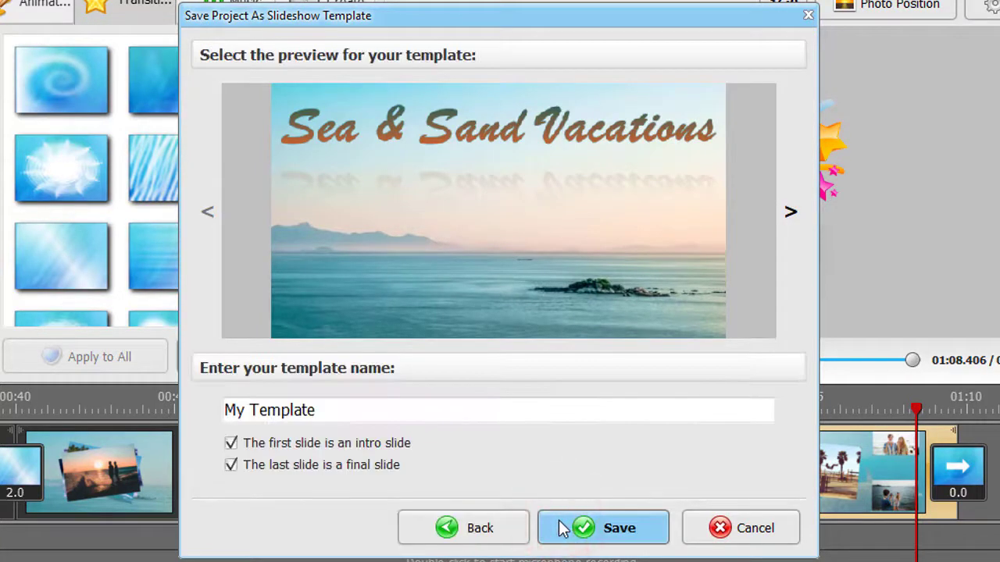
{"action": "left_click", "coordinate": [792, 213]}
{"action": "left_click", "coordinate": [795, 217]}
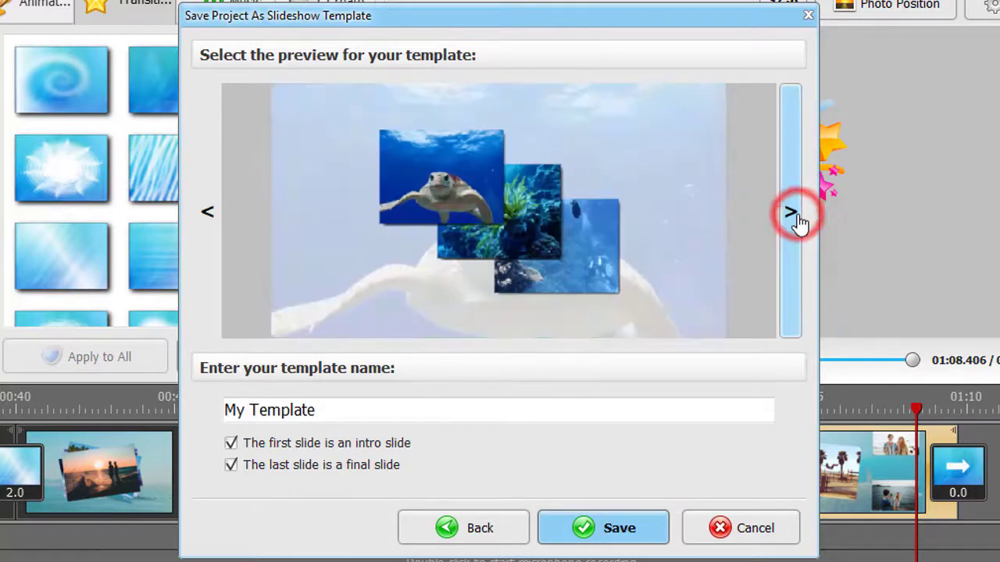
{"action": "left_click", "coordinate": [208, 221]}
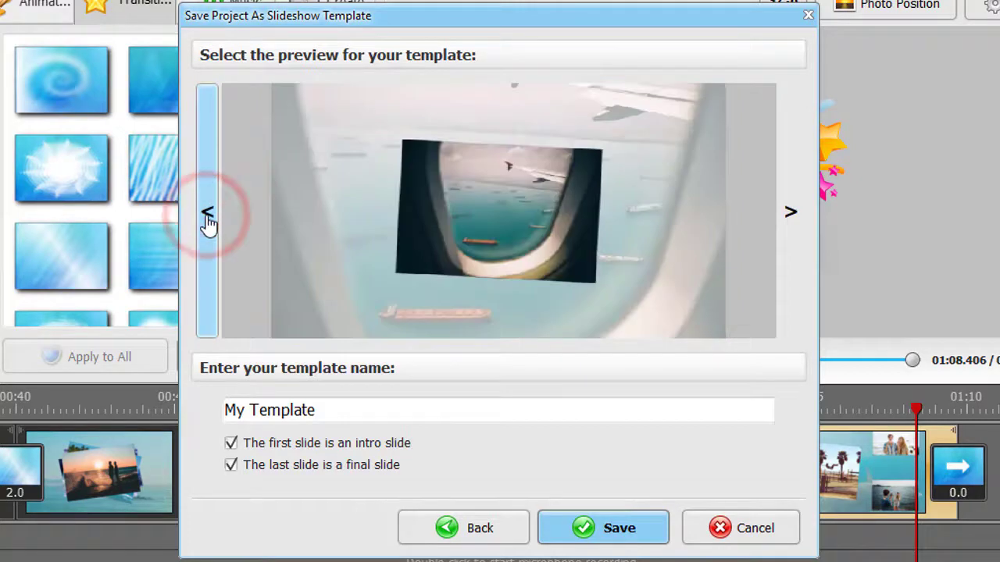
{"action": "left_click", "coordinate": [208, 222]}
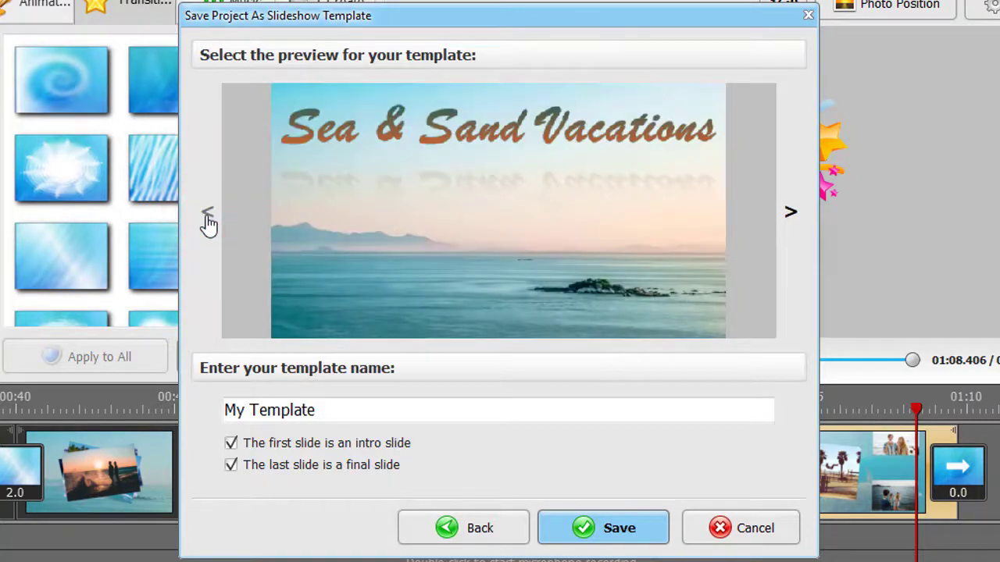
Step: Name the template 'Summer', turn off the final-slide option, and save it
{"action": "left_click_drag", "start_coordinate": [322, 410], "coordinate": [206, 409]}
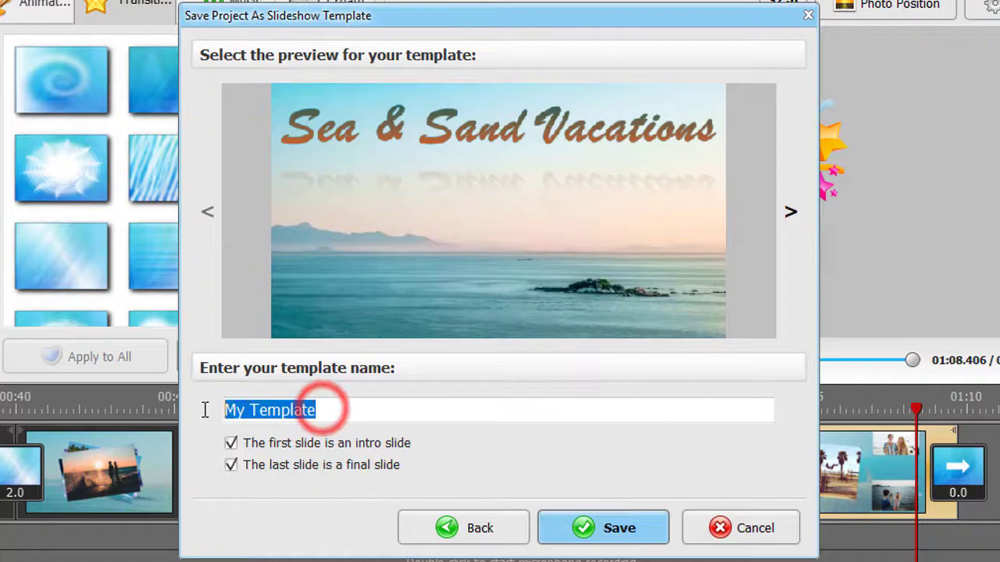
{"action": "type", "text": "Summer"}
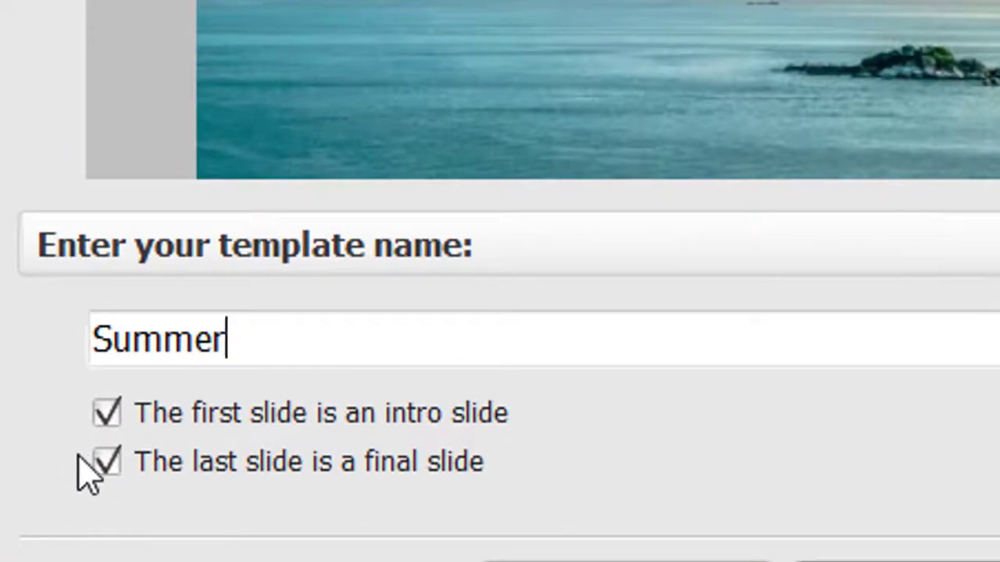
{"action": "left_click", "coordinate": [110, 467]}
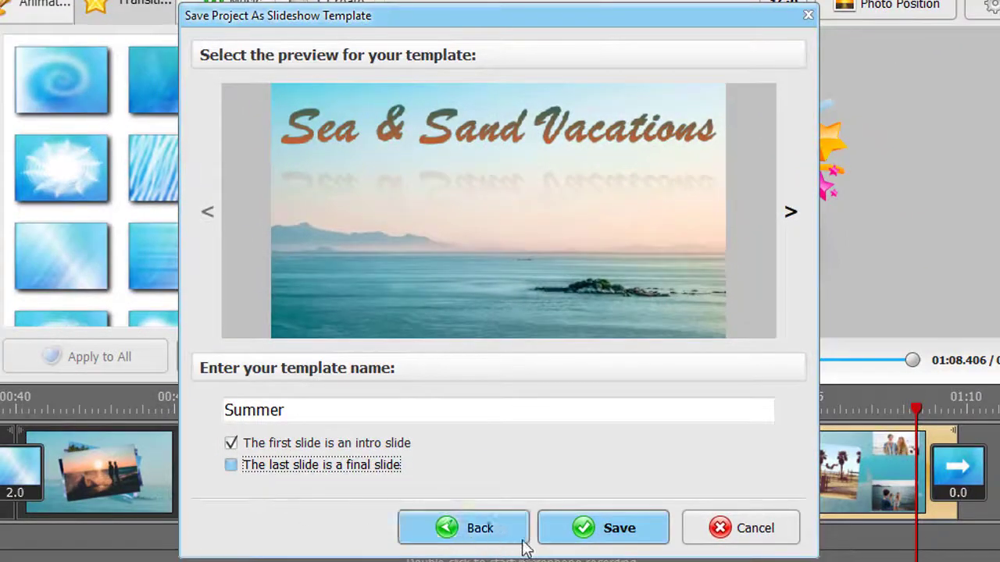
{"action": "left_click", "coordinate": [553, 539]}
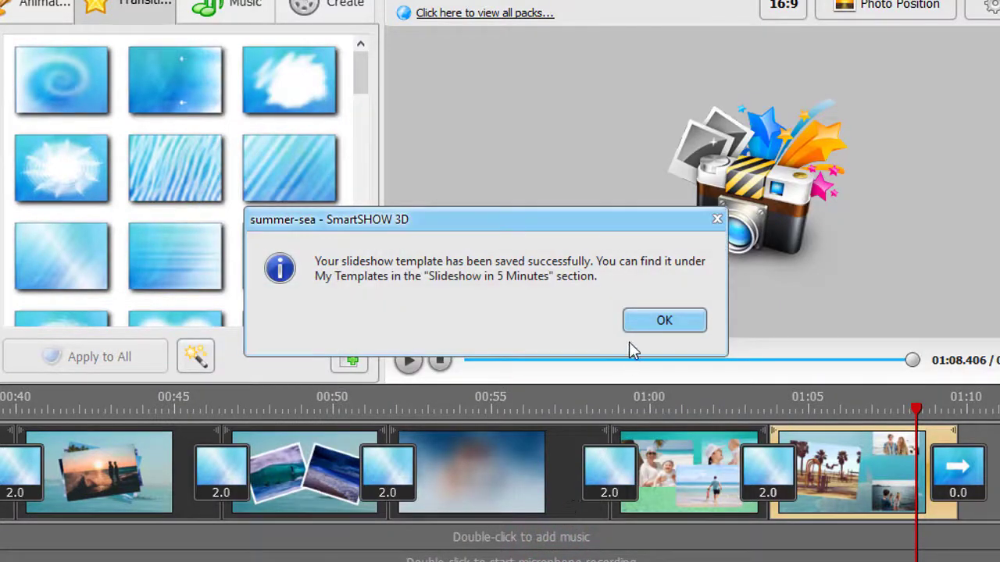
Step: Dismiss the template-saved confirmation
{"action": "left_click", "coordinate": [640, 328]}
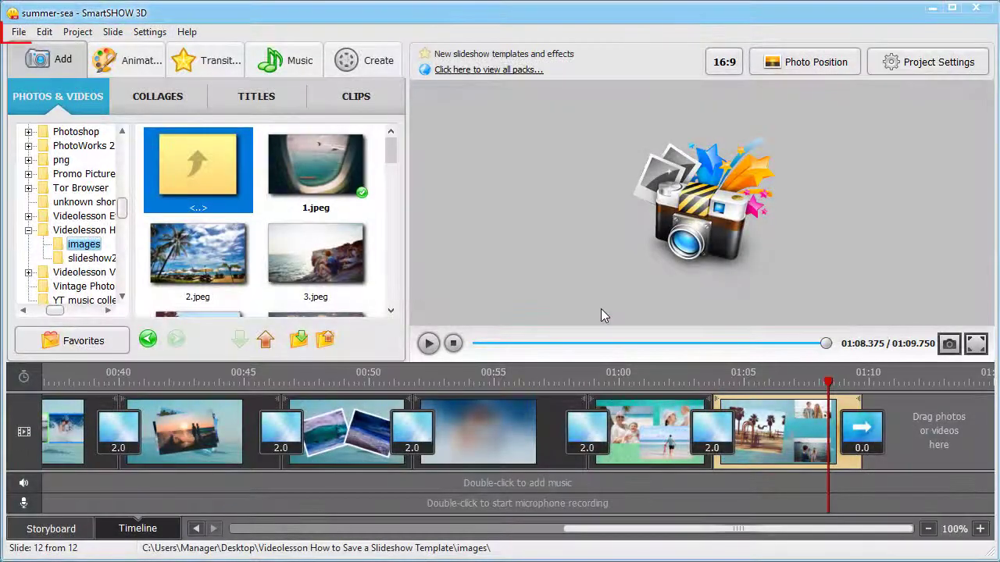
Step: Start the Slideshow in 5 Minutes wizard with the Summer theme from My Templates
{"action": "left_click", "coordinate": [19, 32]}
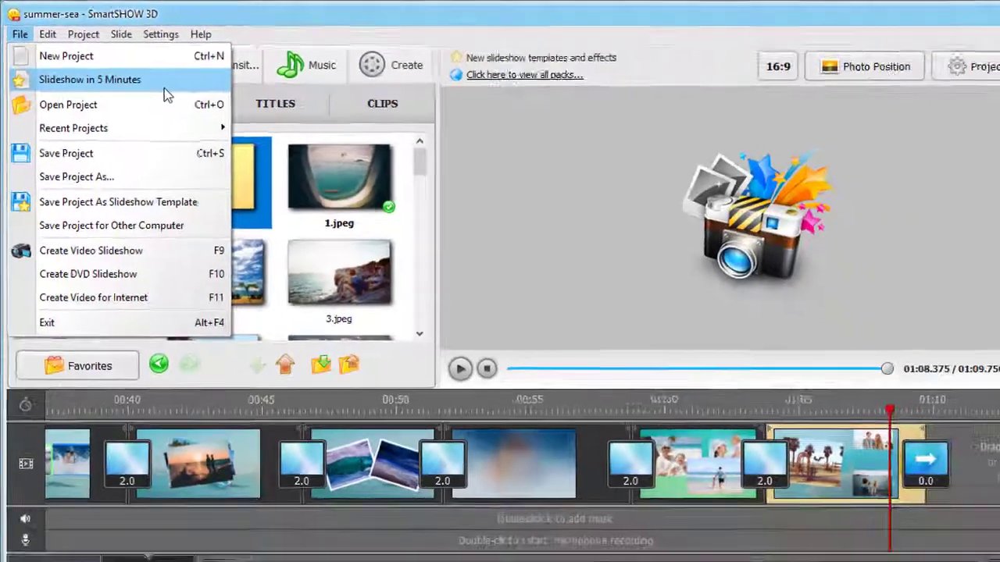
{"action": "left_click", "coordinate": [164, 86]}
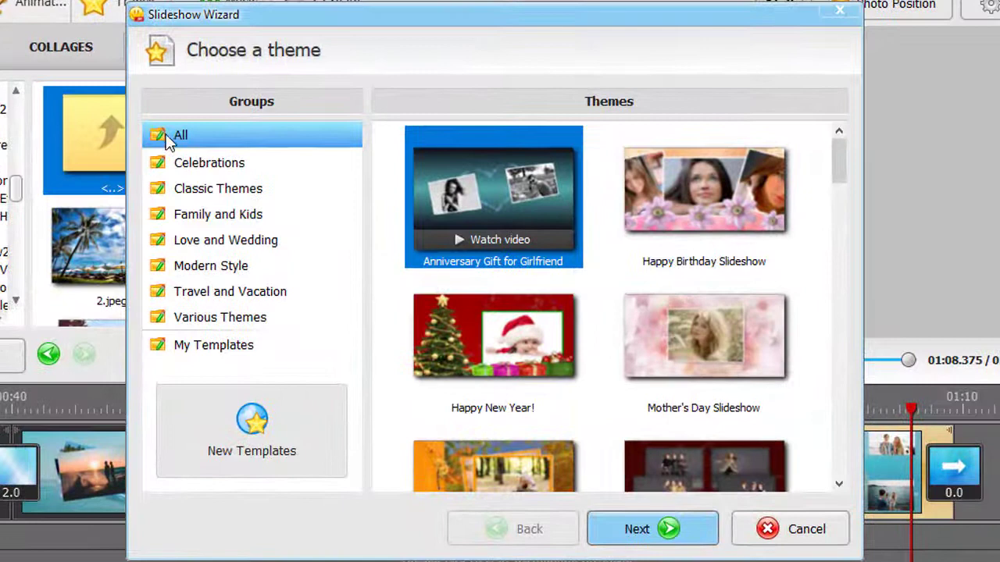
{"action": "left_click", "coordinate": [201, 349]}
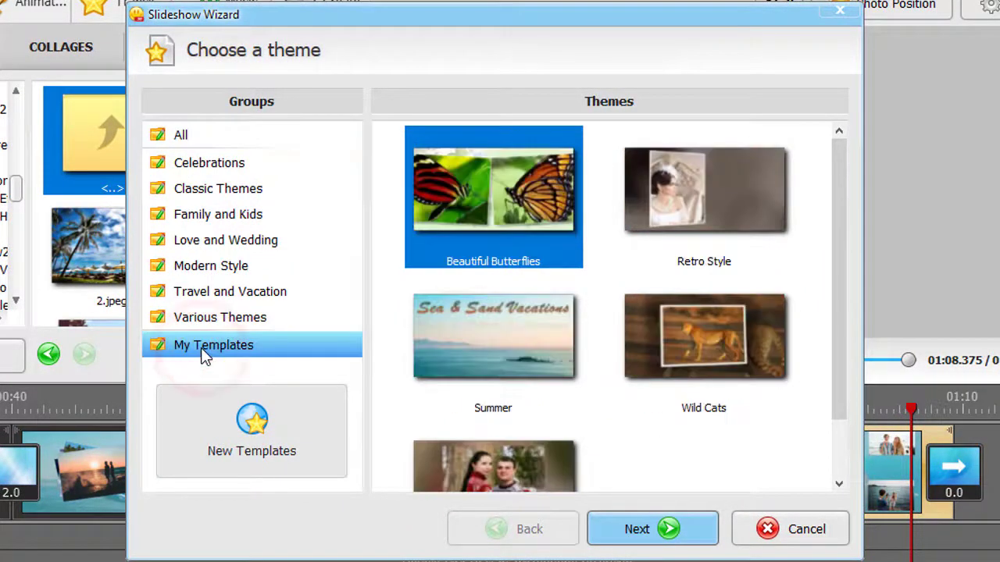
{"action": "left_click", "coordinate": [481, 350]}
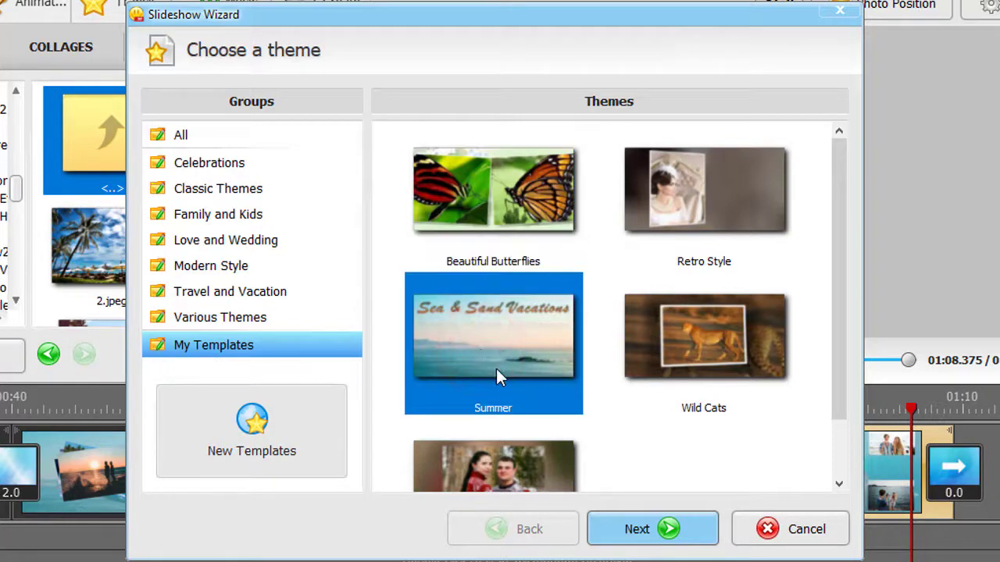
Step: Add the slideshow2 folder's photos to the wizard
{"action": "left_click", "coordinate": [629, 531]}
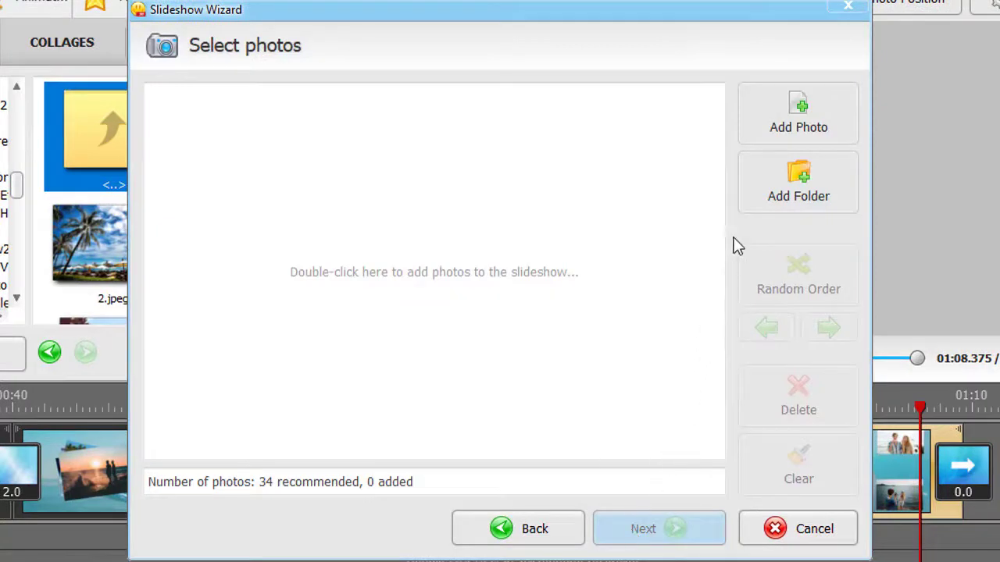
{"action": "left_click", "coordinate": [750, 202]}
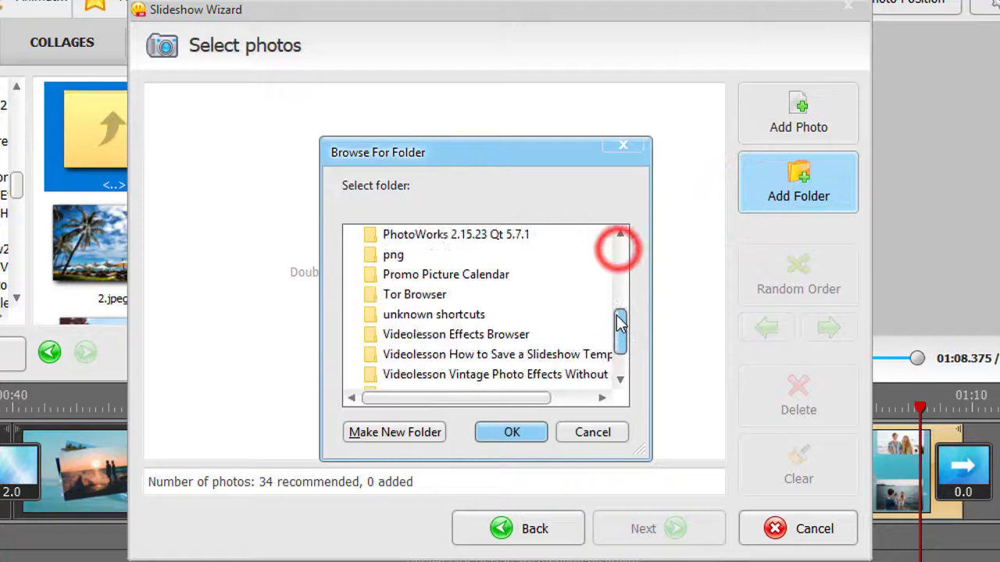
{"action": "left_click_drag", "start_coordinate": [619, 257], "coordinate": [619, 332]}
{"action": "left_click", "coordinate": [553, 314]}
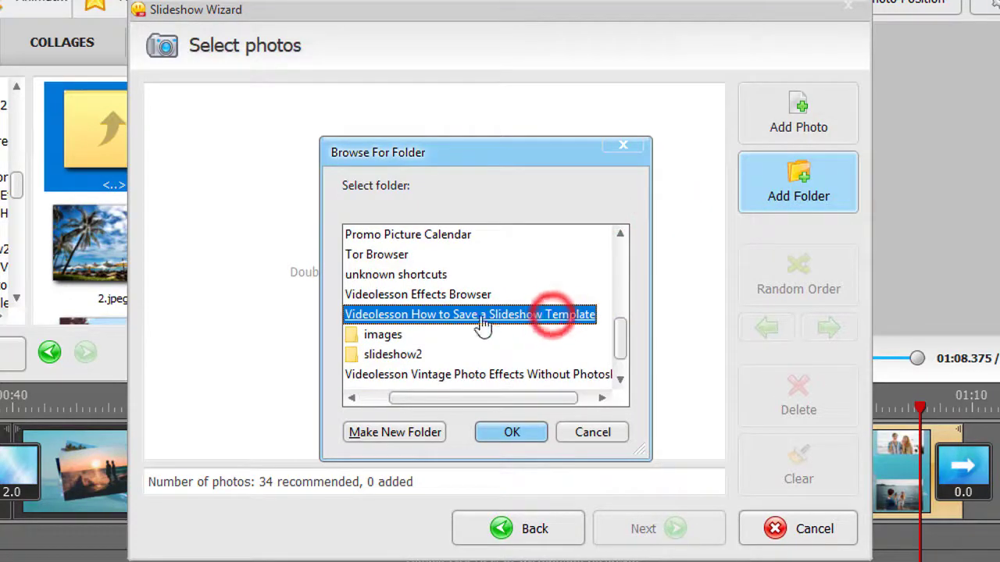
{"action": "left_click", "coordinate": [390, 356]}
Step: Reorder photos to 1, 3, 2, 5, 4, 7, 6, 8 and advance to background music
{"action": "left_click", "coordinate": [492, 437]}
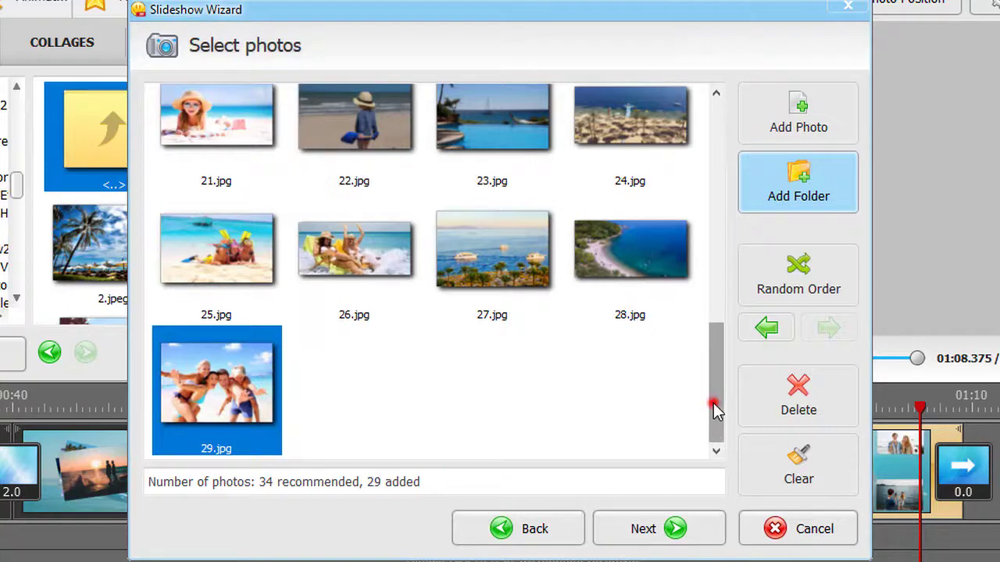
{"action": "left_click_drag", "start_coordinate": [715, 410], "coordinate": [716, 164]}
{"action": "left_click", "coordinate": [639, 152]}
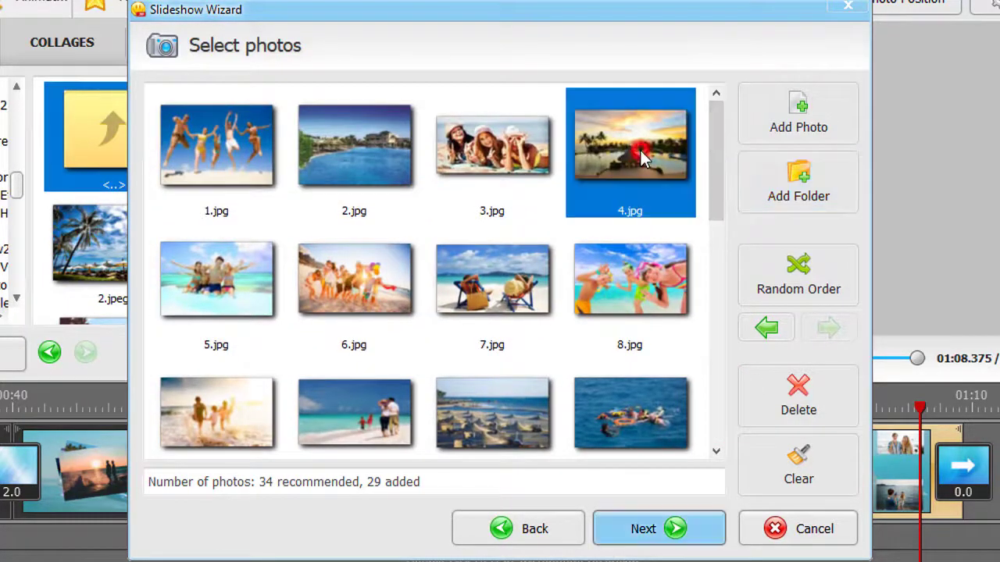
{"action": "left_click", "coordinate": [826, 328]}
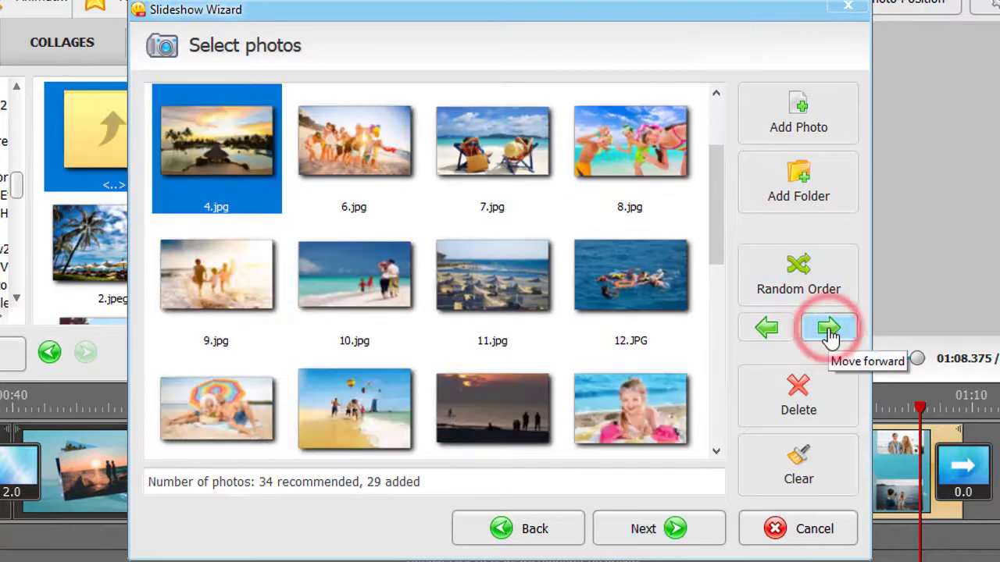
{"action": "left_click", "coordinate": [511, 144]}
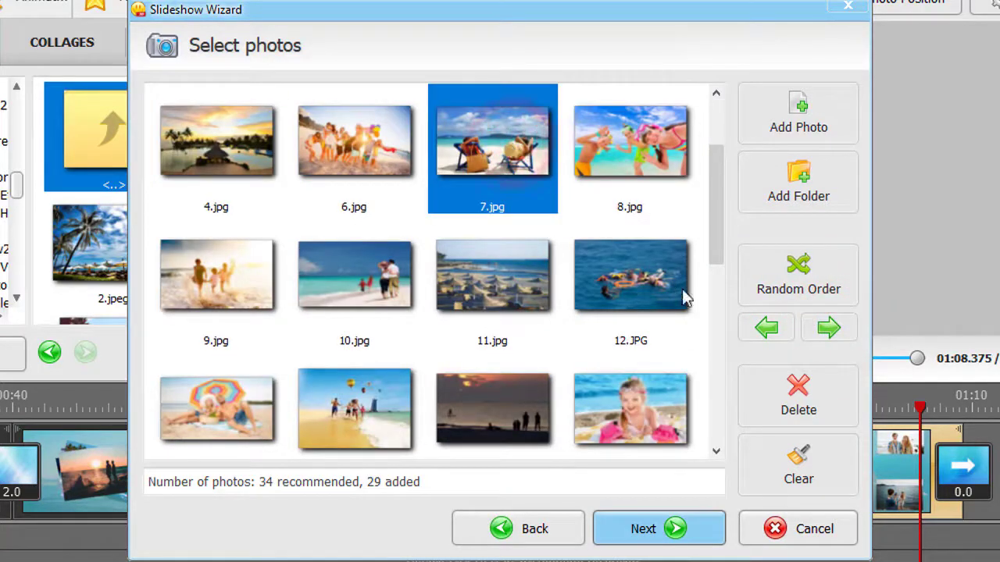
{"action": "left_click", "coordinate": [765, 332]}
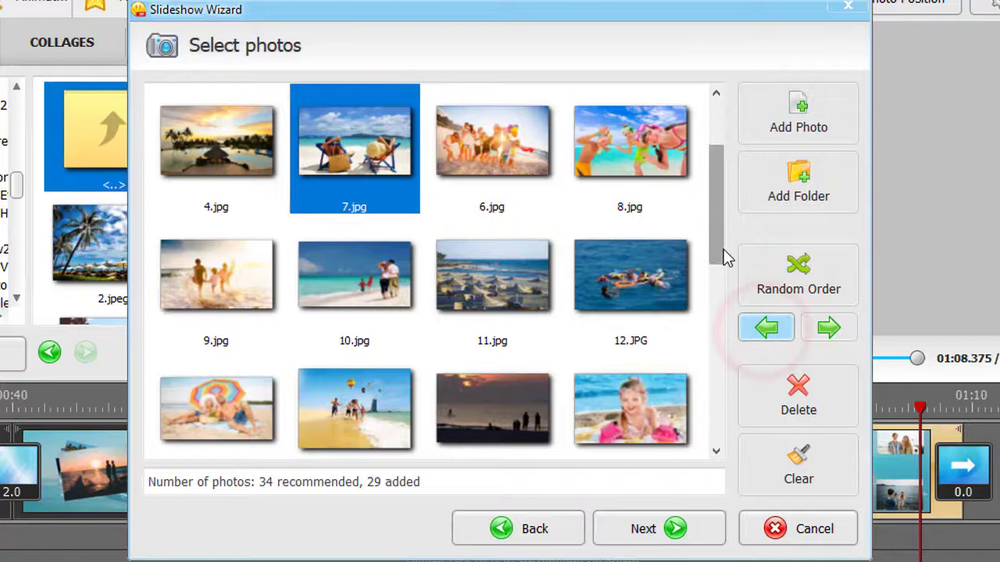
{"action": "left_click_drag", "start_coordinate": [723, 249], "coordinate": [718, 207]}
{"action": "left_click", "coordinate": [492, 152]}
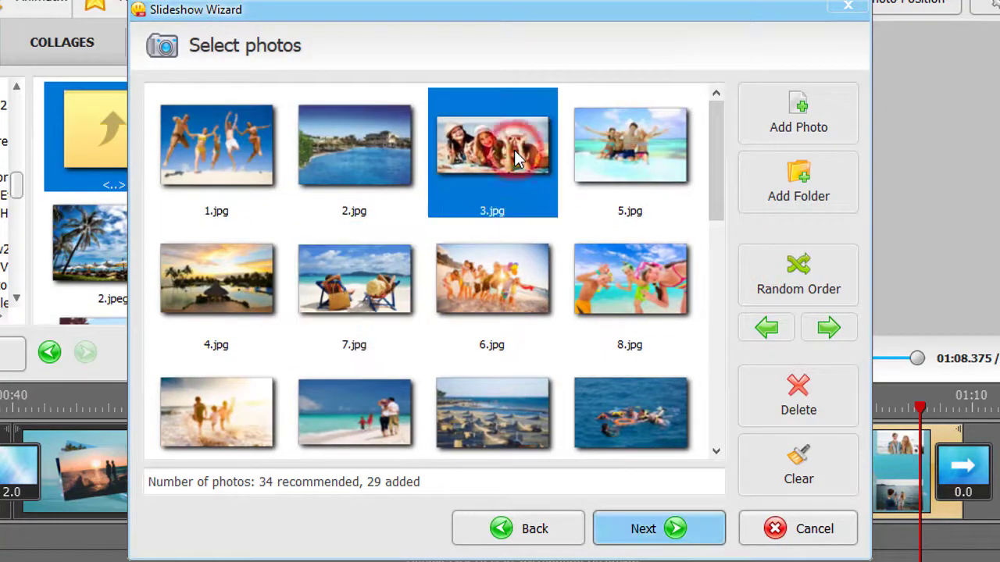
{"action": "left_click", "coordinate": [751, 329]}
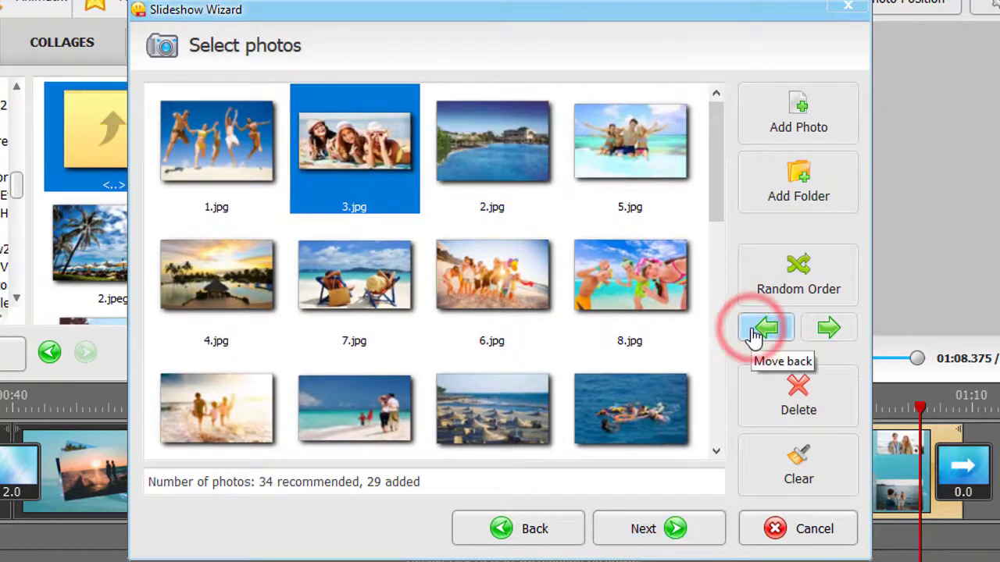
{"action": "left_click", "coordinate": [701, 535]}
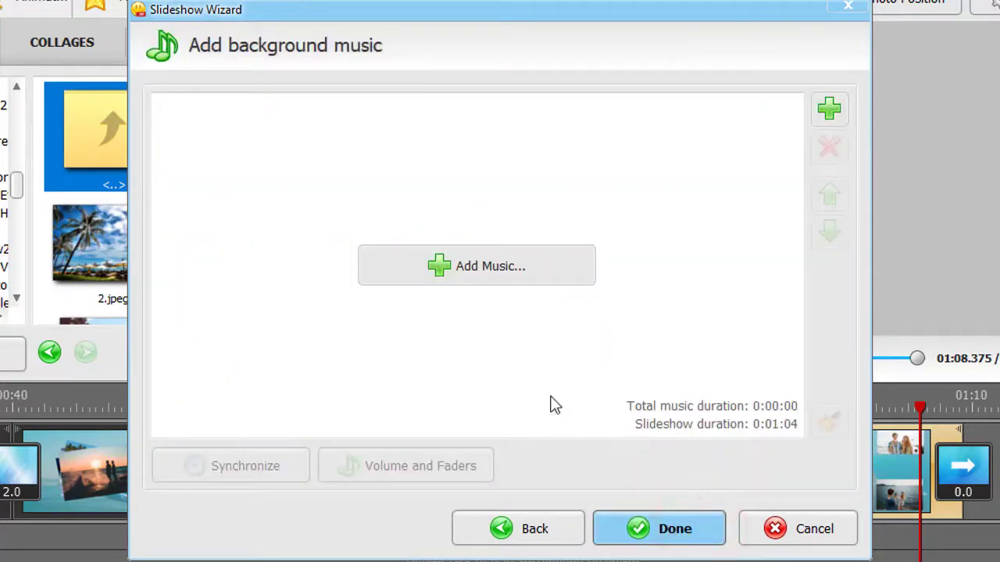
Step: Add End of Summer from the built-in music collection to the slideshow
{"action": "left_click", "coordinate": [557, 267]}
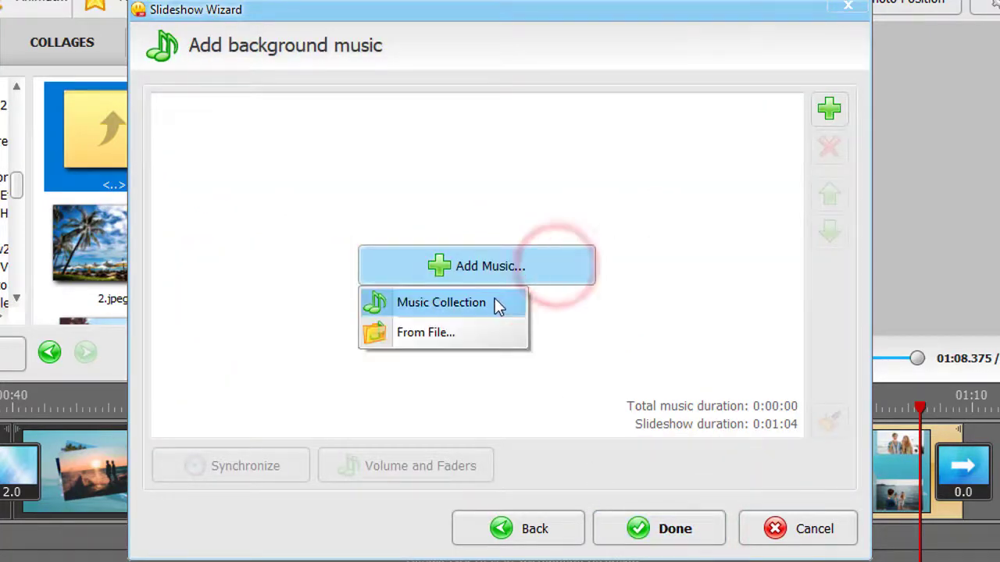
{"action": "left_click", "coordinate": [494, 301]}
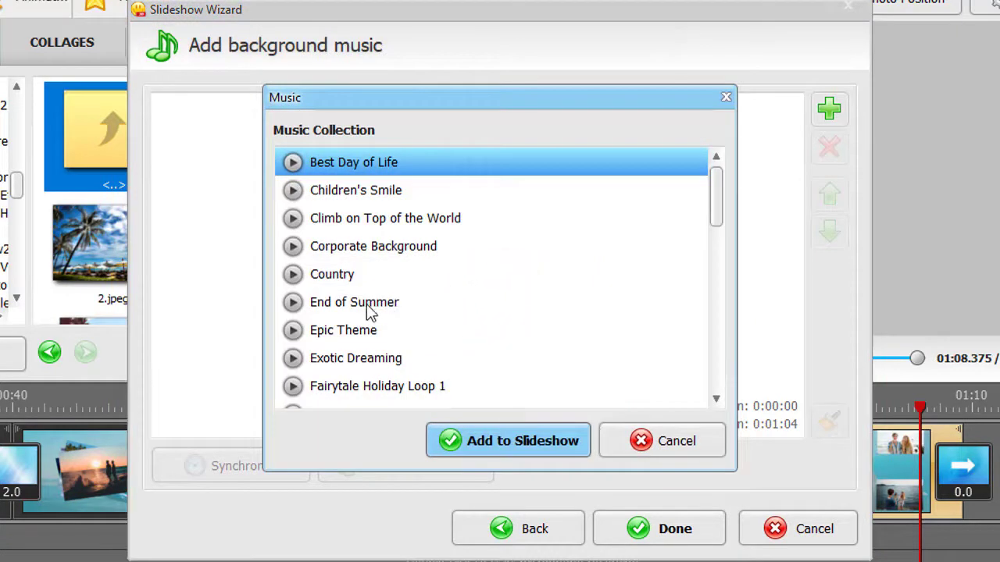
{"action": "left_click", "coordinate": [367, 305]}
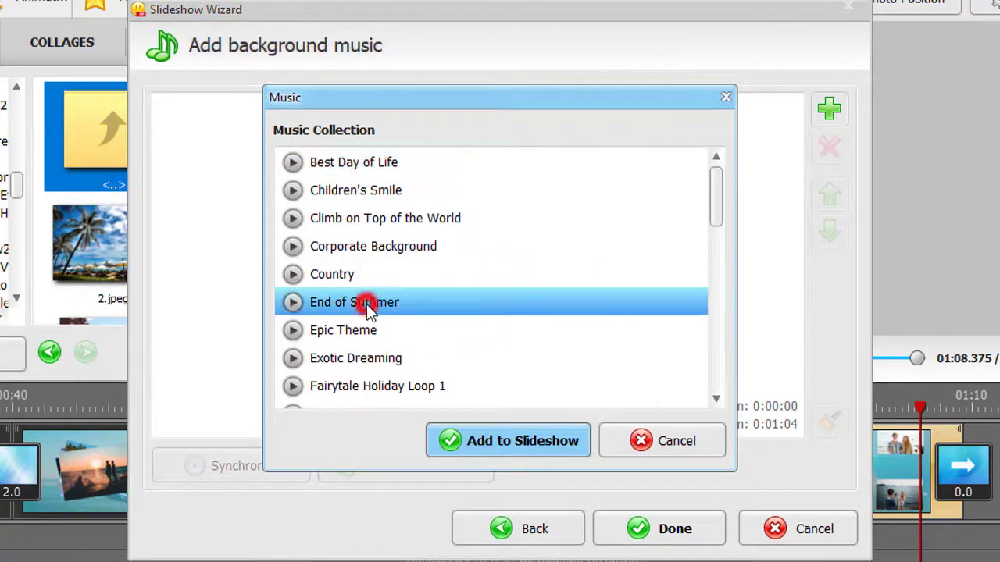
{"action": "left_click", "coordinate": [531, 439]}
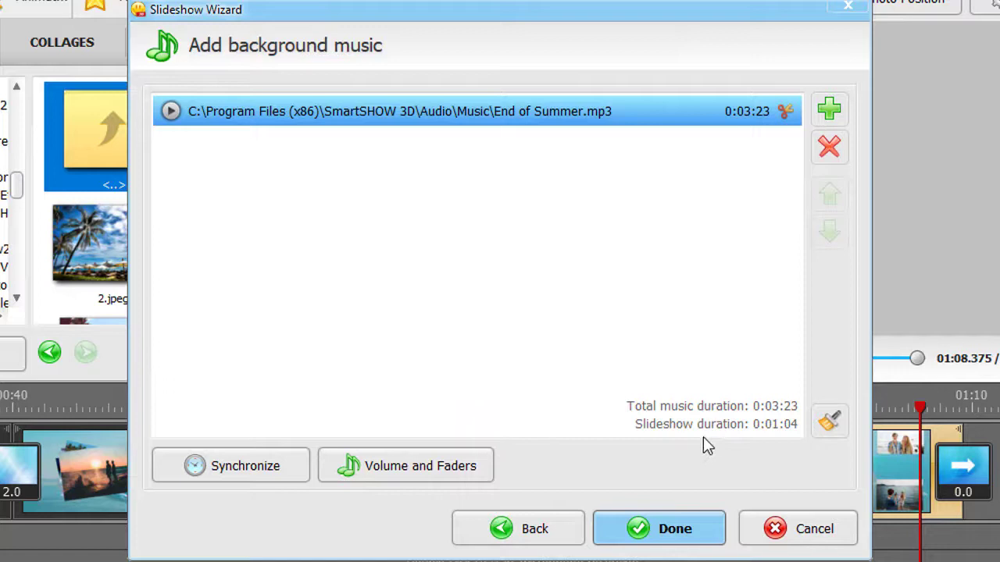
Step: Trim End of Summer to 0:01:04 and finish the wizard to build the project
{"action": "left_click", "coordinate": [786, 114]}
{"action": "left_click_drag", "start_coordinate": [649, 182], "coordinate": [459, 187]}
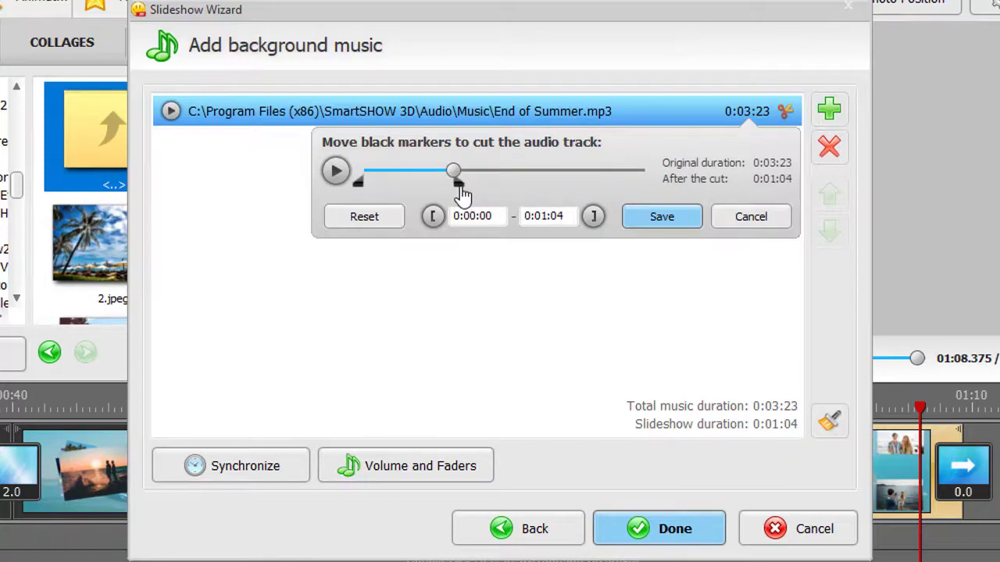
{"action": "left_click", "coordinate": [644, 217]}
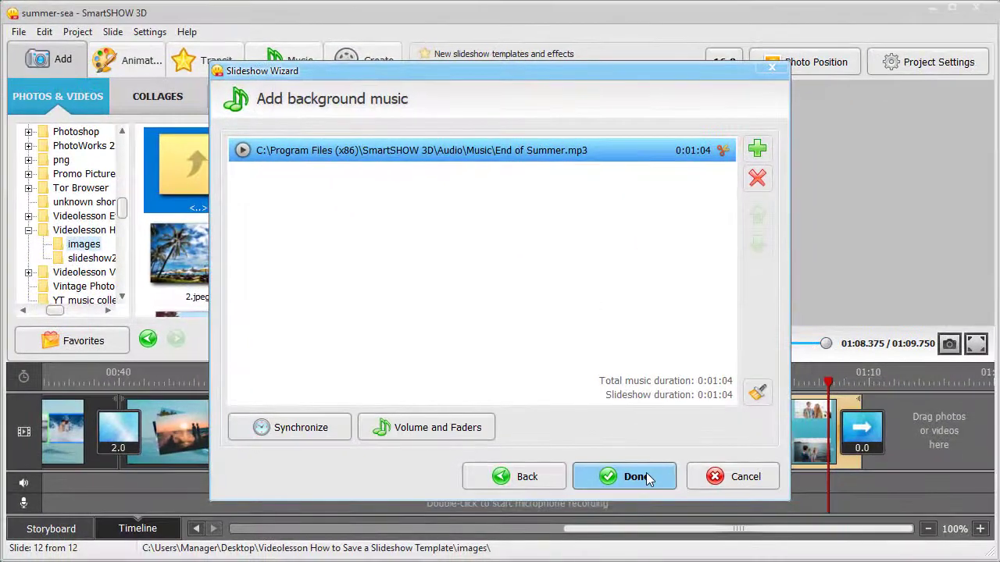
{"action": "left_click", "coordinate": [645, 476]}
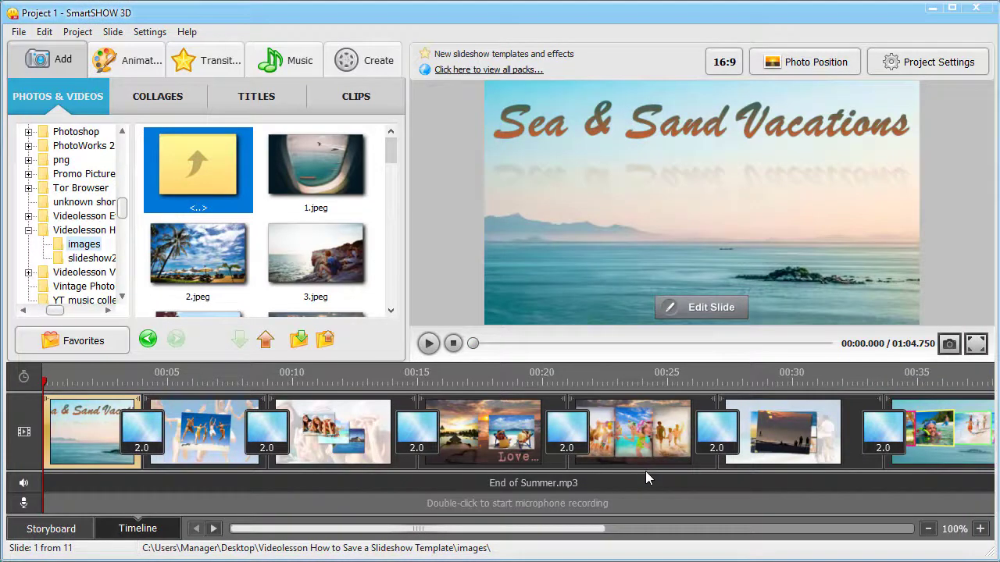
Step: Move the playhead to slide 3's beach-photo collage and open it in Edit Slide
{"action": "left_click", "coordinate": [52, 381]}
{"action": "left_click_drag", "start_coordinate": [66, 388], "coordinate": [377, 406]}
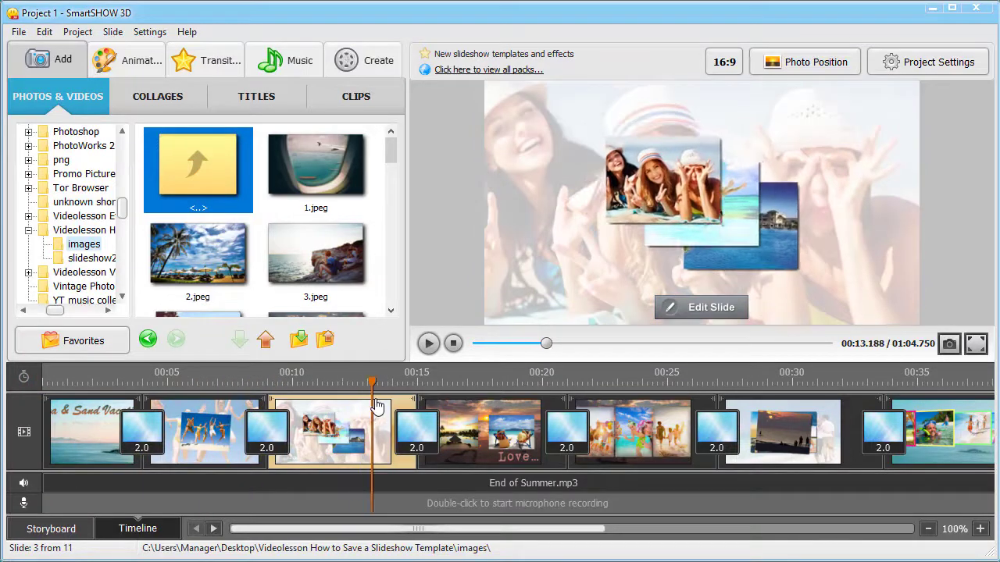
{"action": "left_click", "coordinate": [666, 311]}
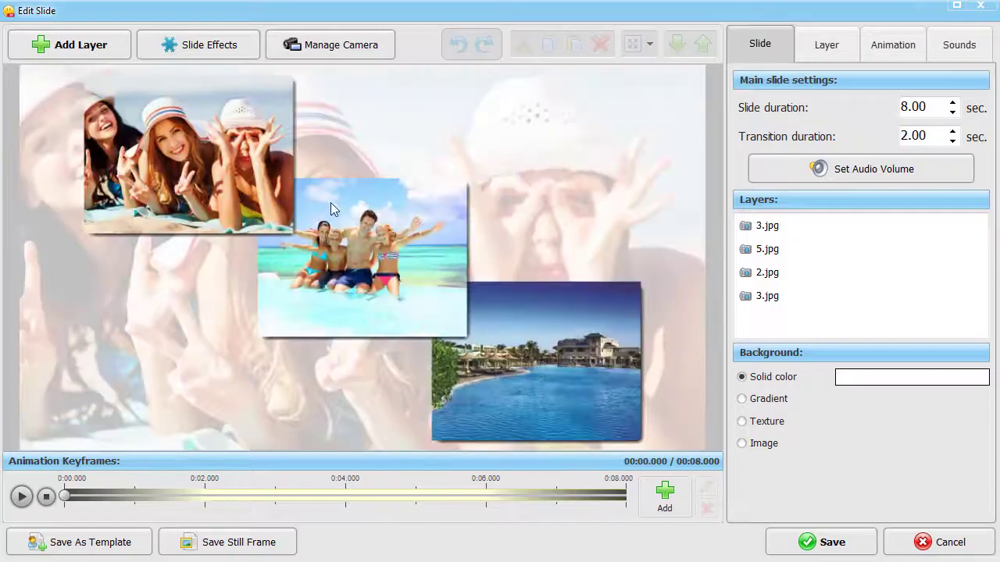
Step: Crop the top-left photo of the three women, shifting the crop area slightly left
{"action": "left_click", "coordinate": [233, 174]}
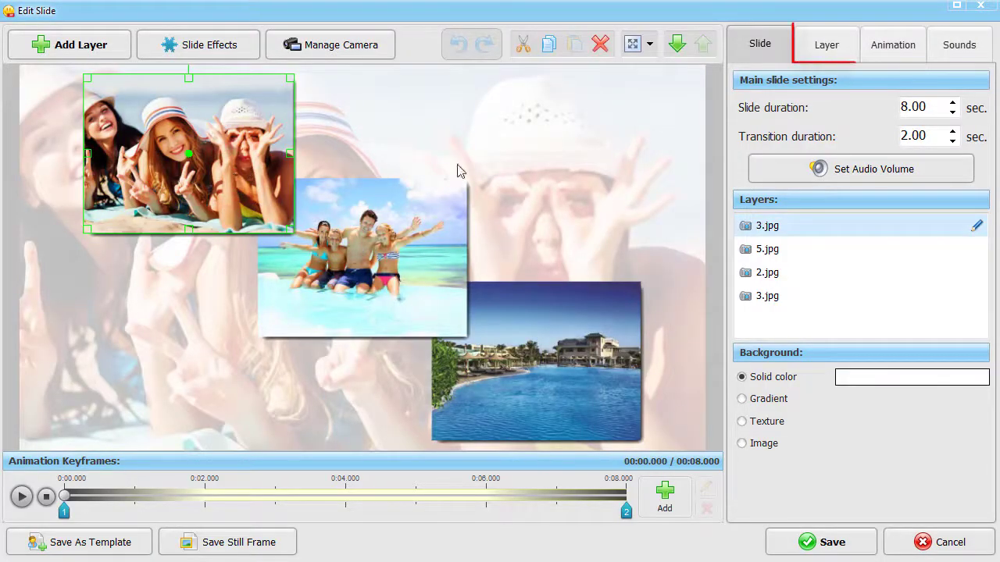
{"action": "left_click", "coordinate": [809, 60]}
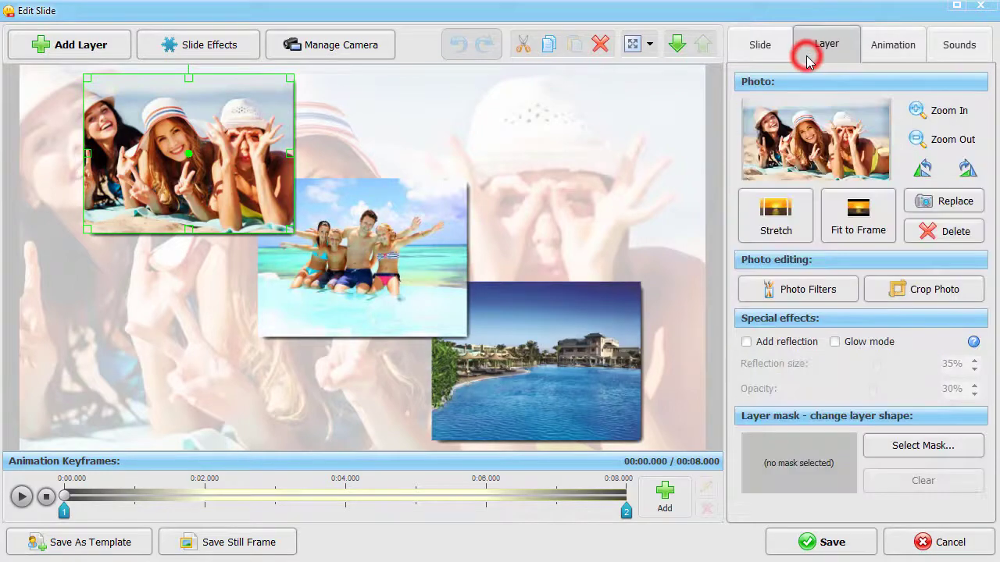
{"action": "left_click", "coordinate": [918, 290]}
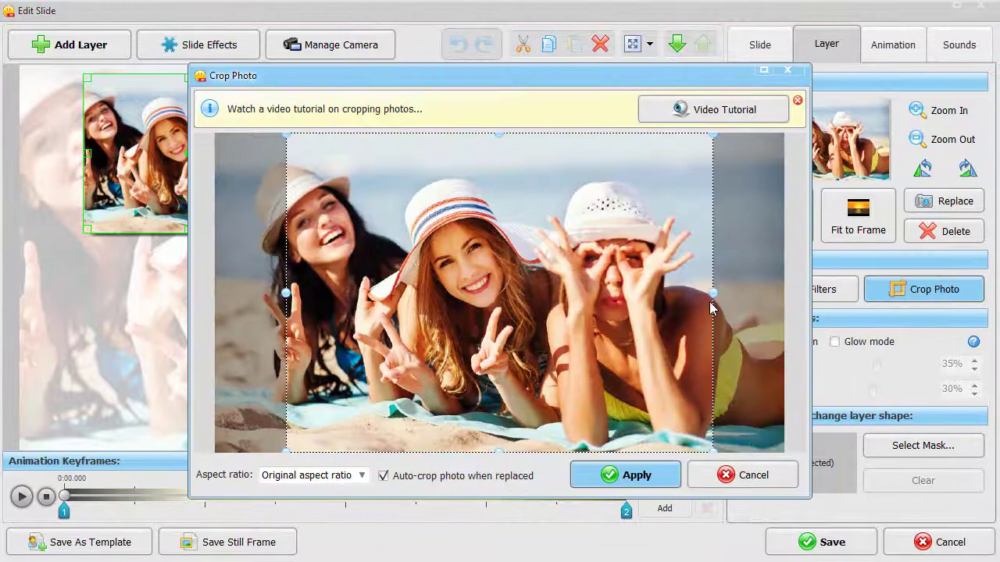
{"action": "left_click_drag", "start_coordinate": [683, 314], "coordinate": [675, 316]}
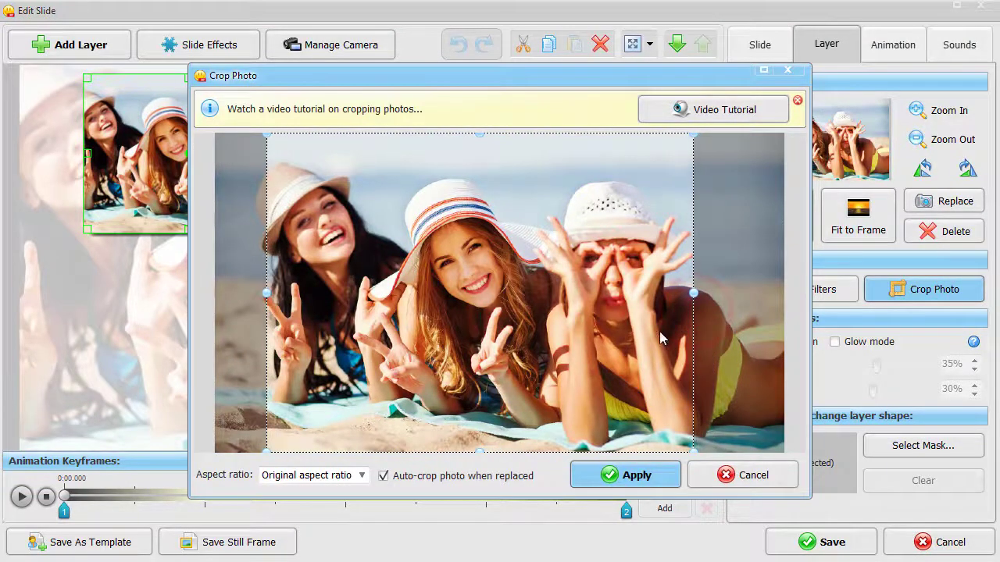
{"action": "left_click", "coordinate": [634, 474]}
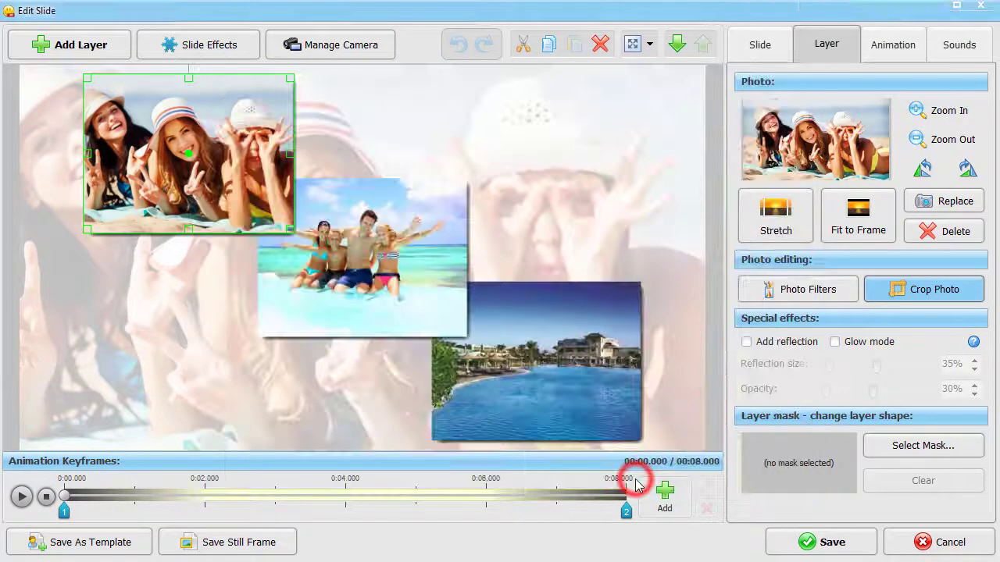
Step: Save slide 3's edits and scroll the timeline to review the final slides
{"action": "left_click", "coordinate": [781, 544]}
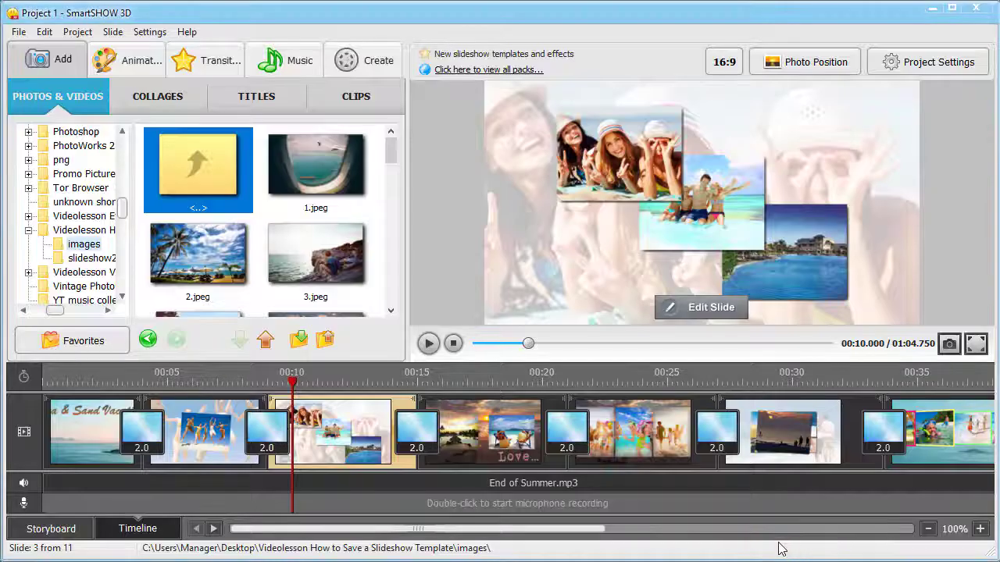
{"action": "left_click_drag", "start_coordinate": [506, 531], "coordinate": [612, 537]}
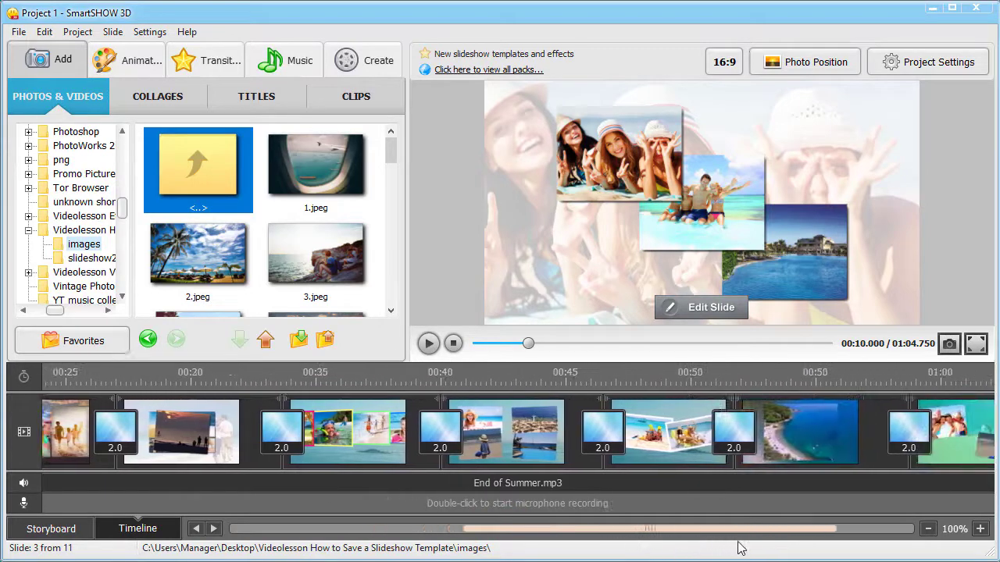
{"action": "left_click_drag", "start_coordinate": [611, 539], "coordinate": [808, 554]}
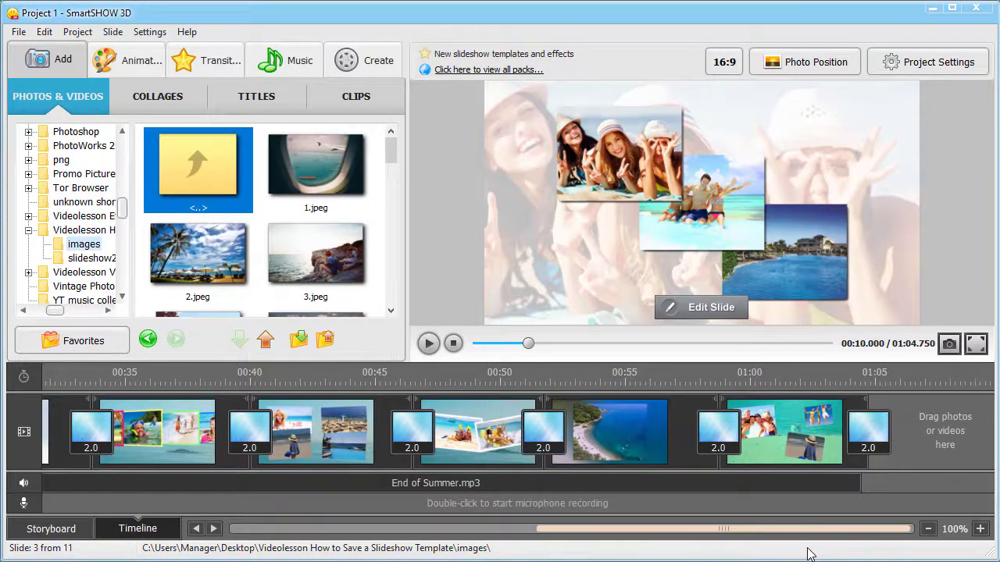